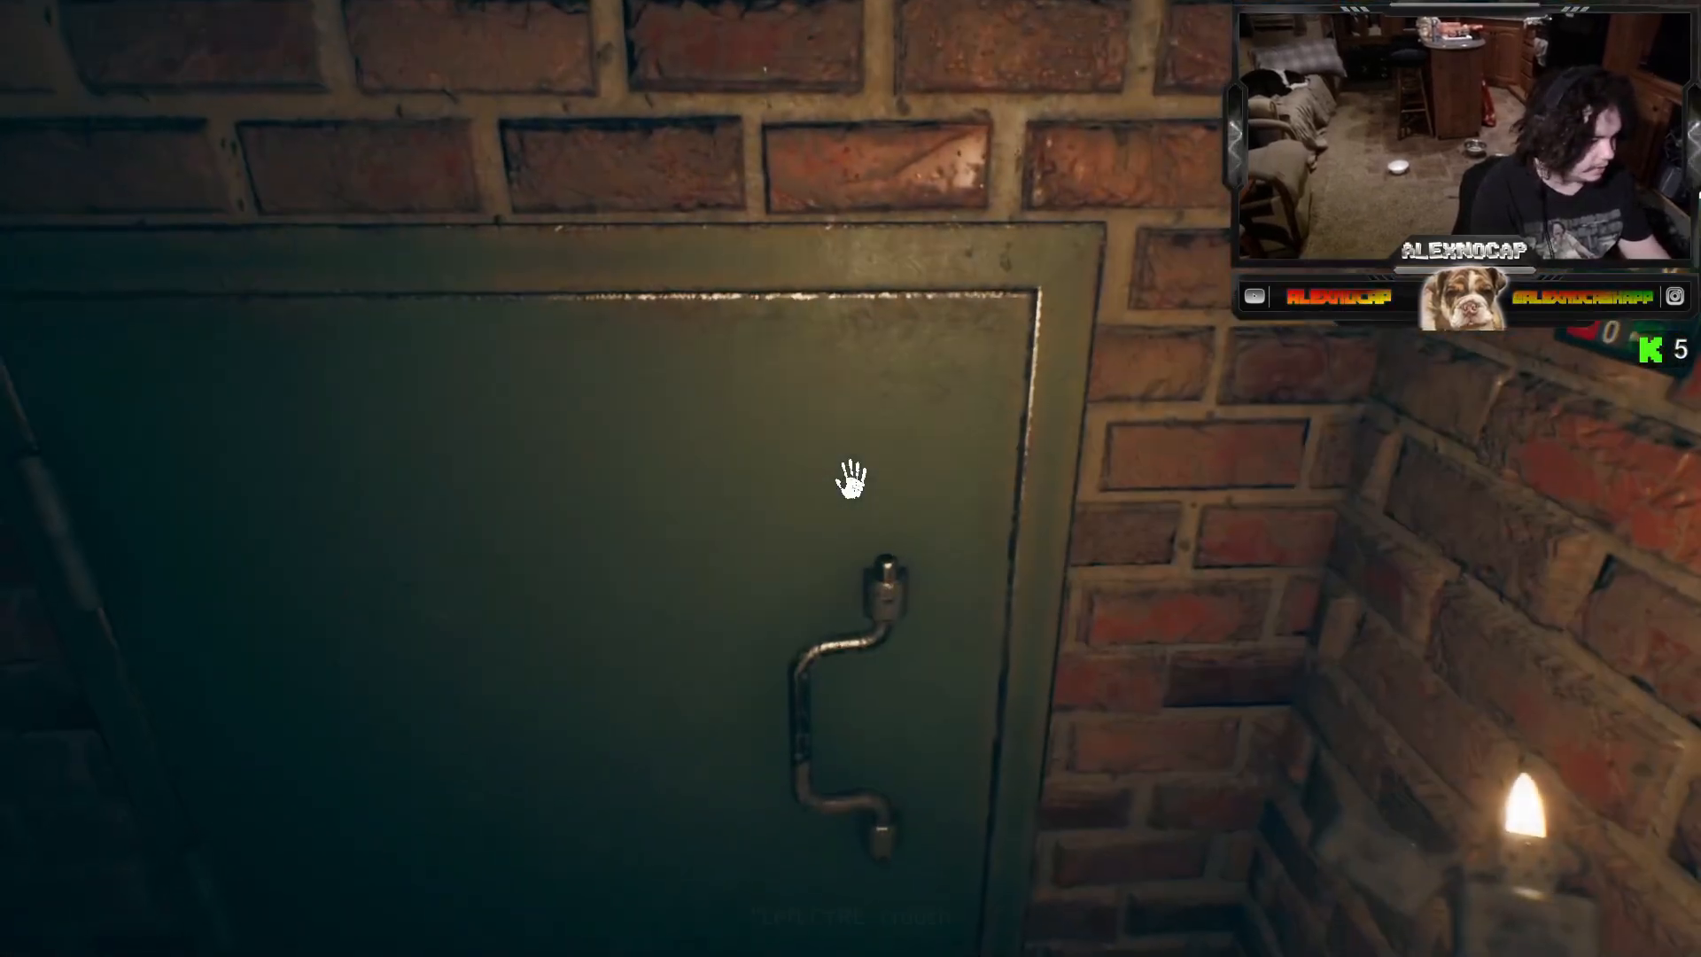
left_click(850, 478)
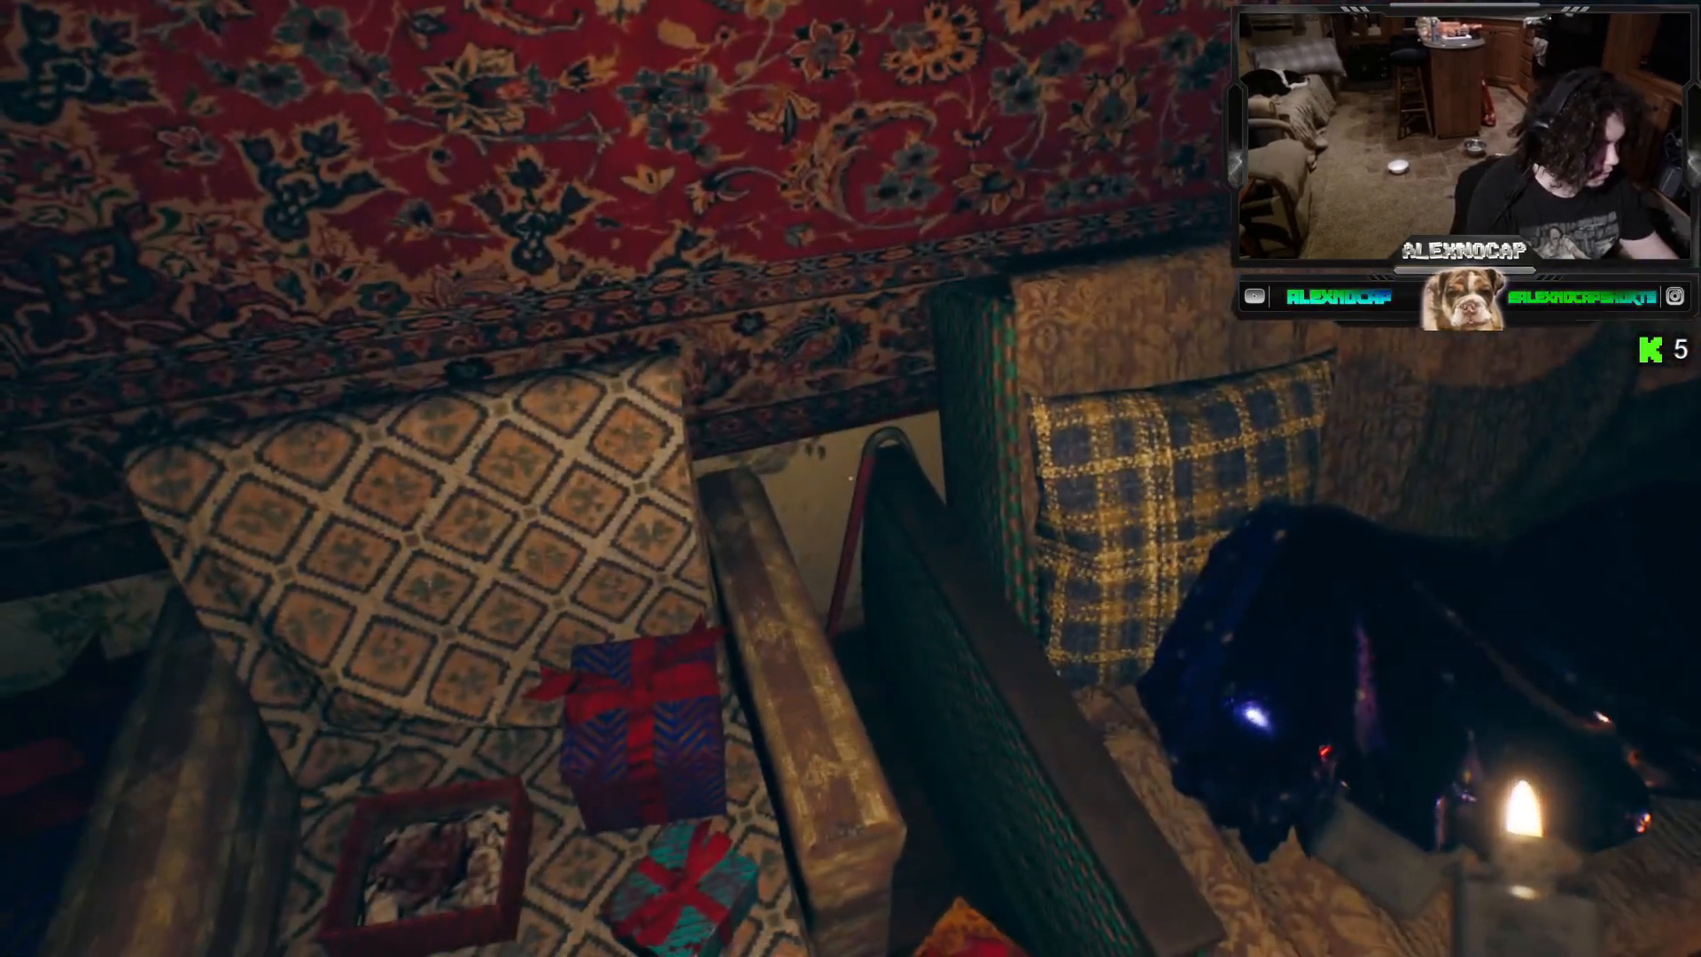
right_click(850, 480)
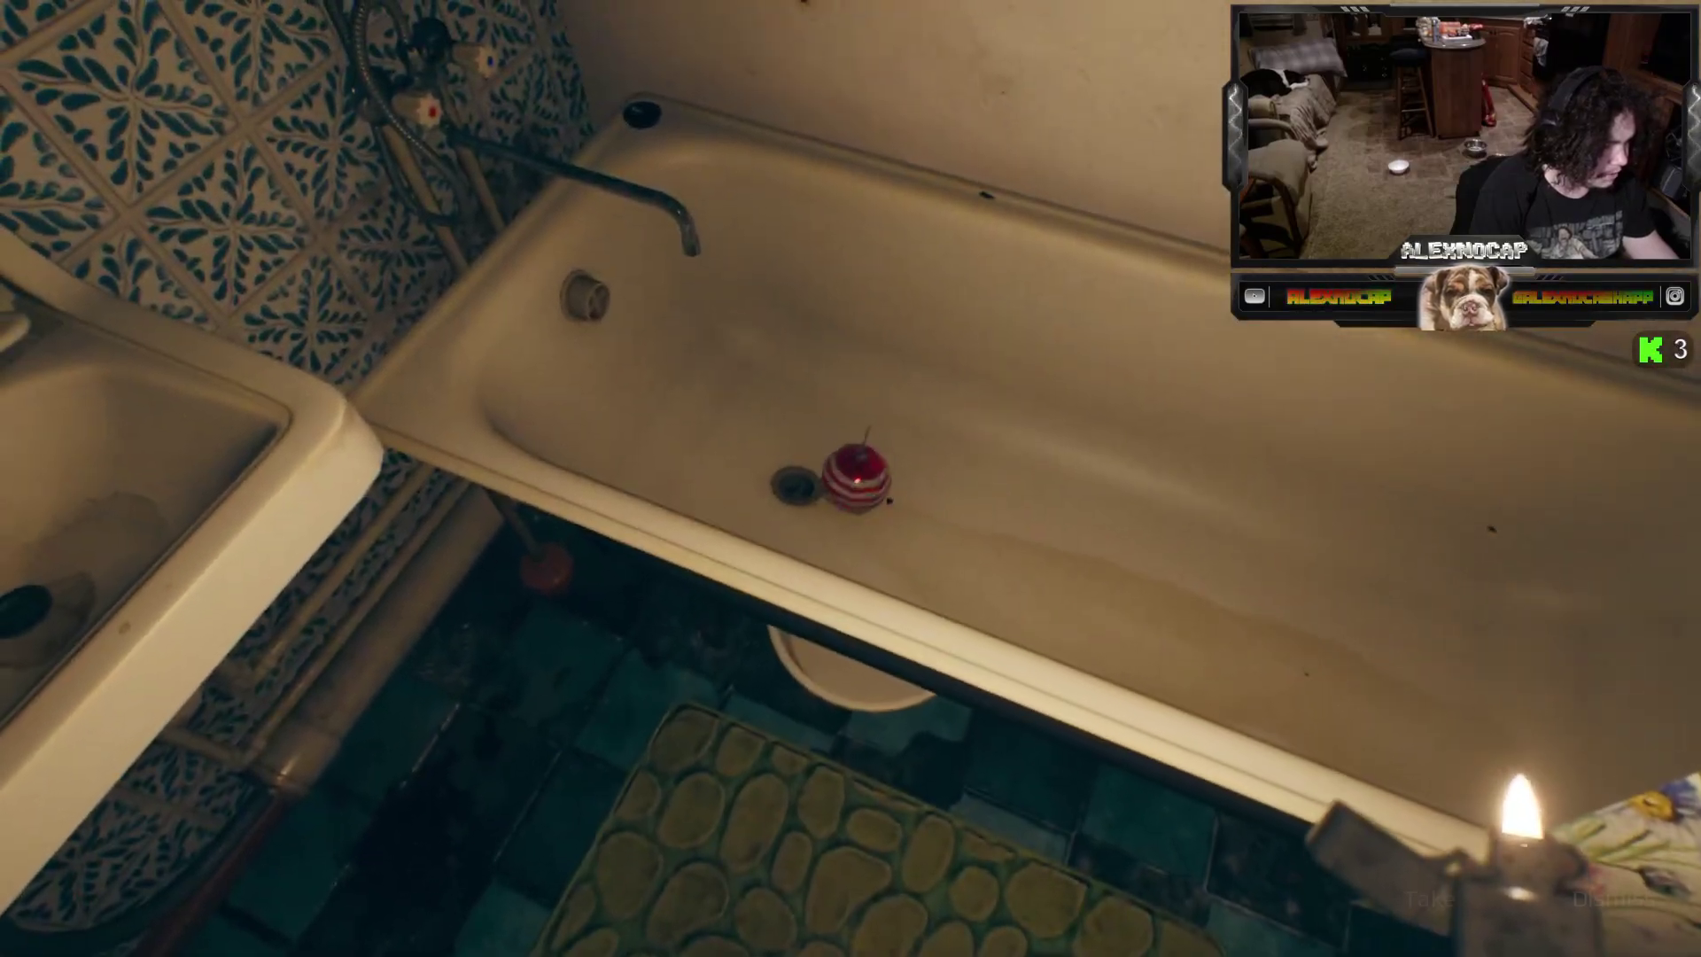
left_click(851, 478)
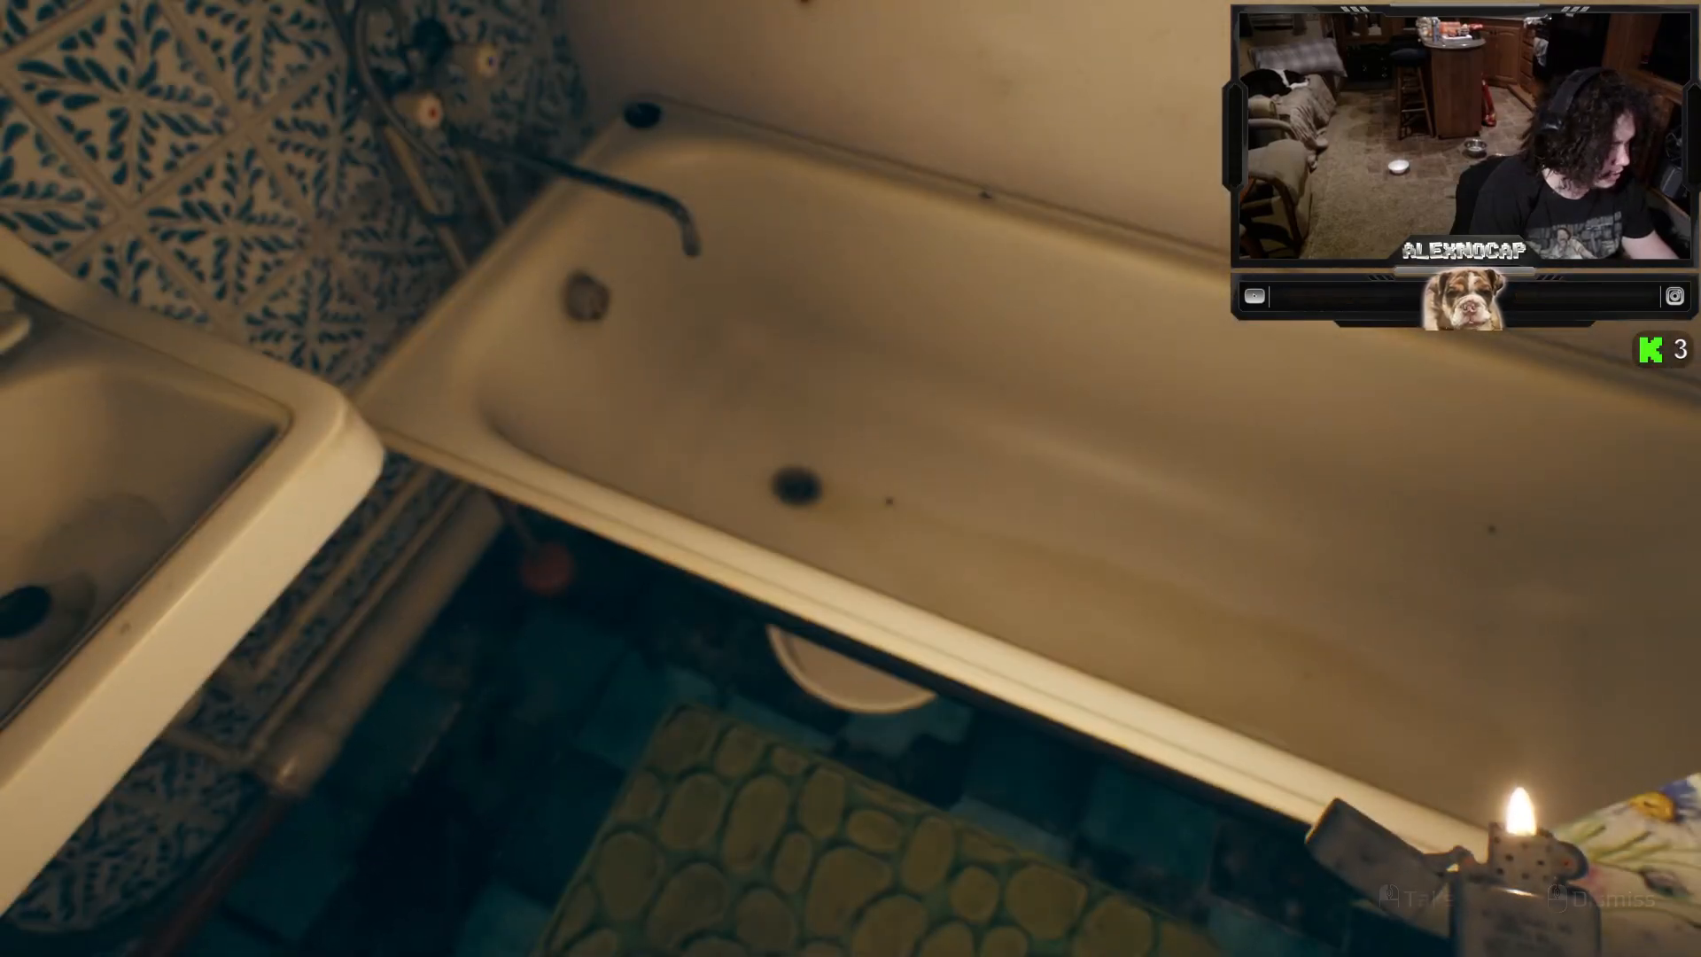